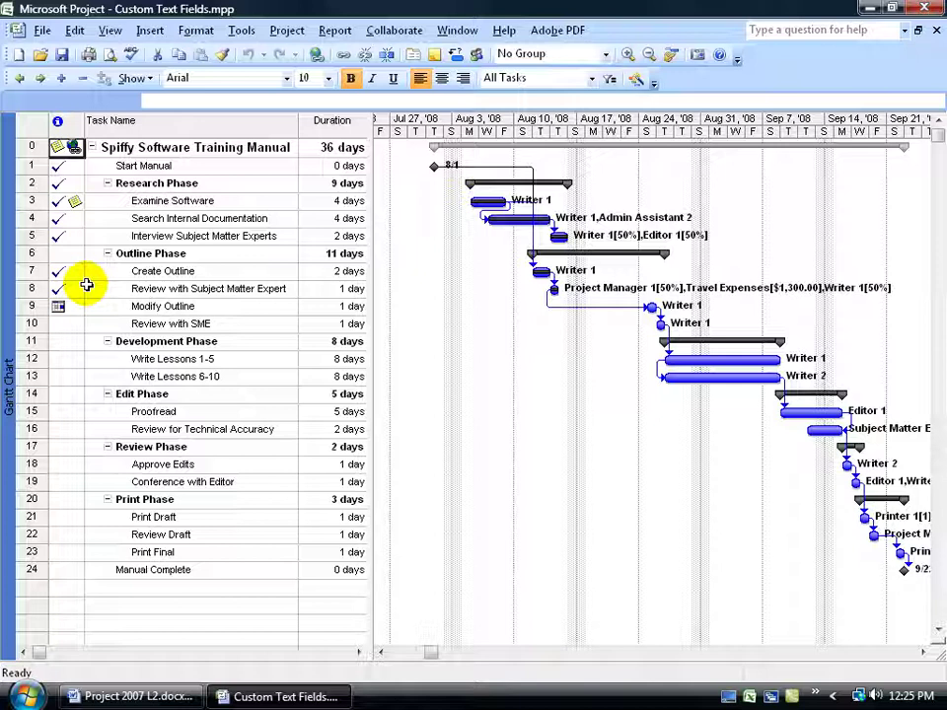
Step: Rename the Flag-type custom task field Flag1 to Completed
{"action": "left_click", "coordinate": [241, 31]}
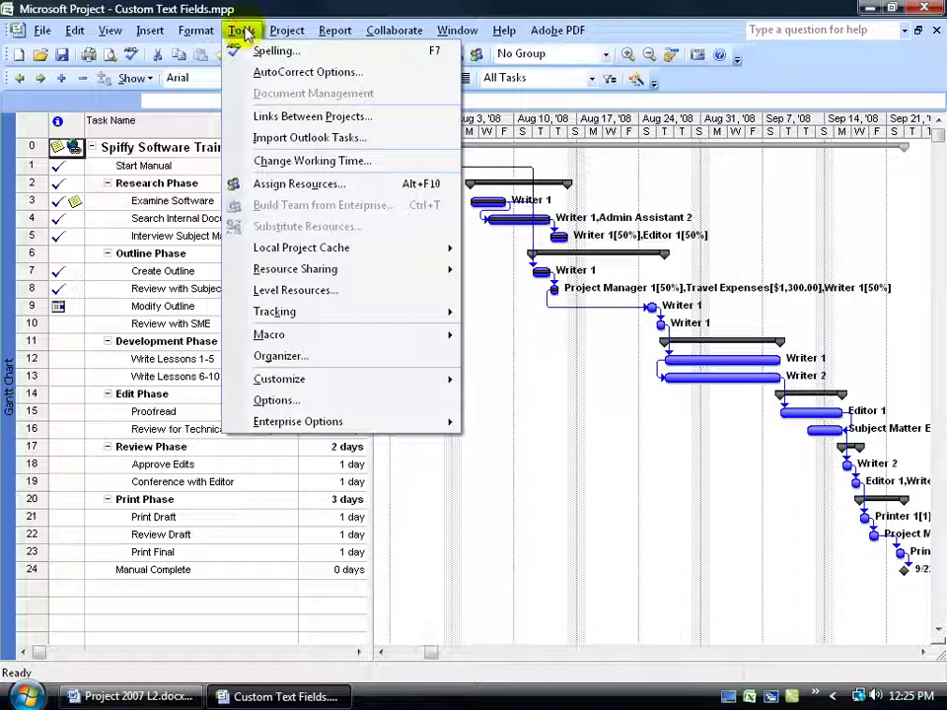
{"action": "mouse_move", "coordinate": [286, 378]}
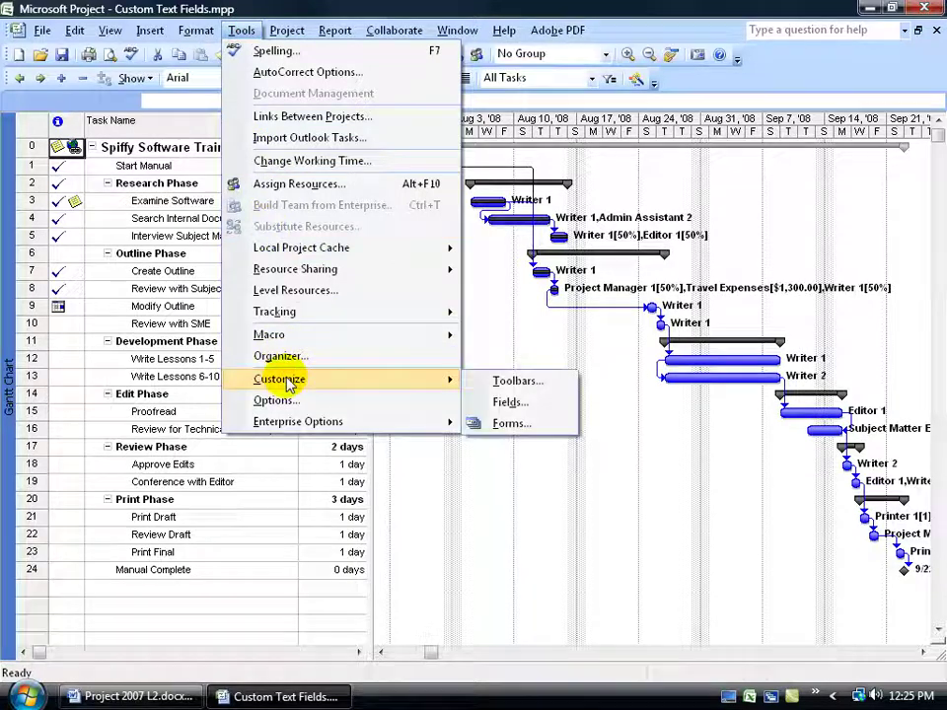
{"action": "left_click", "coordinate": [508, 402]}
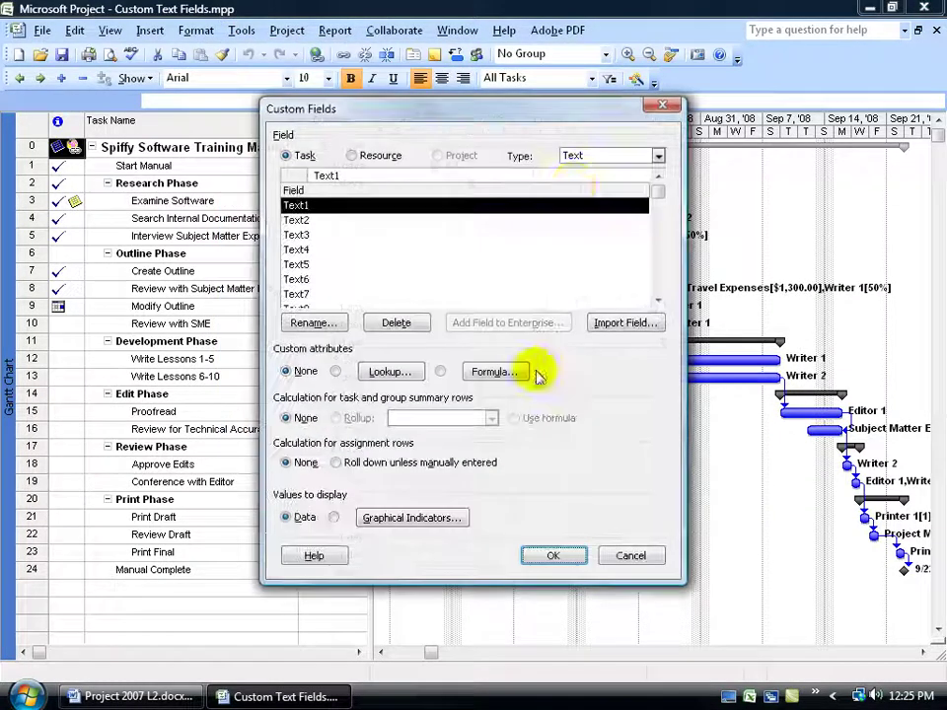
{"action": "left_click", "coordinate": [658, 157]}
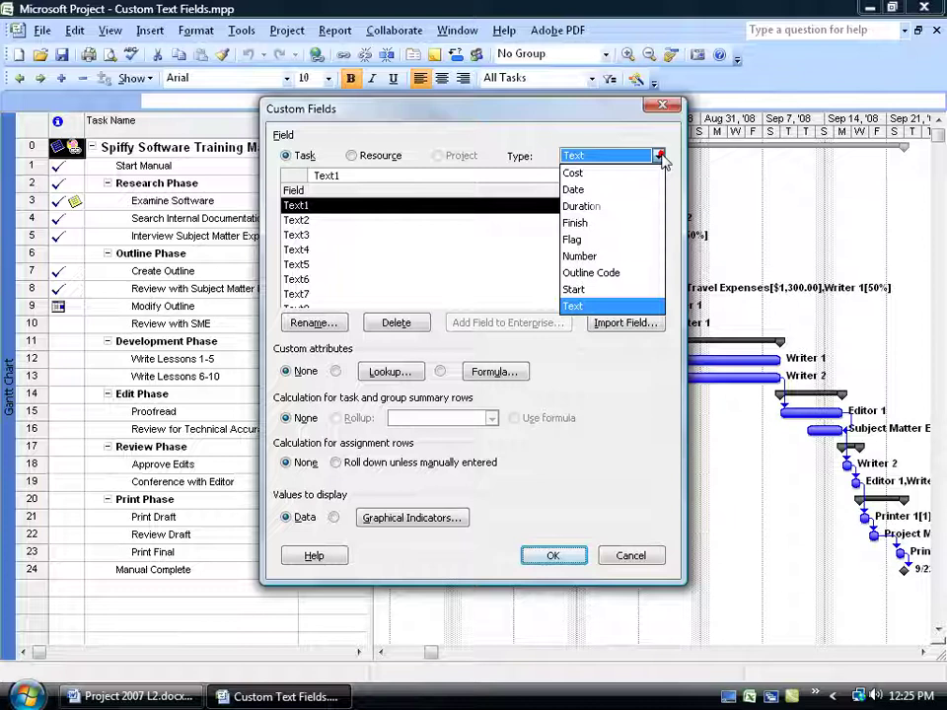
{"action": "left_click", "coordinate": [629, 242]}
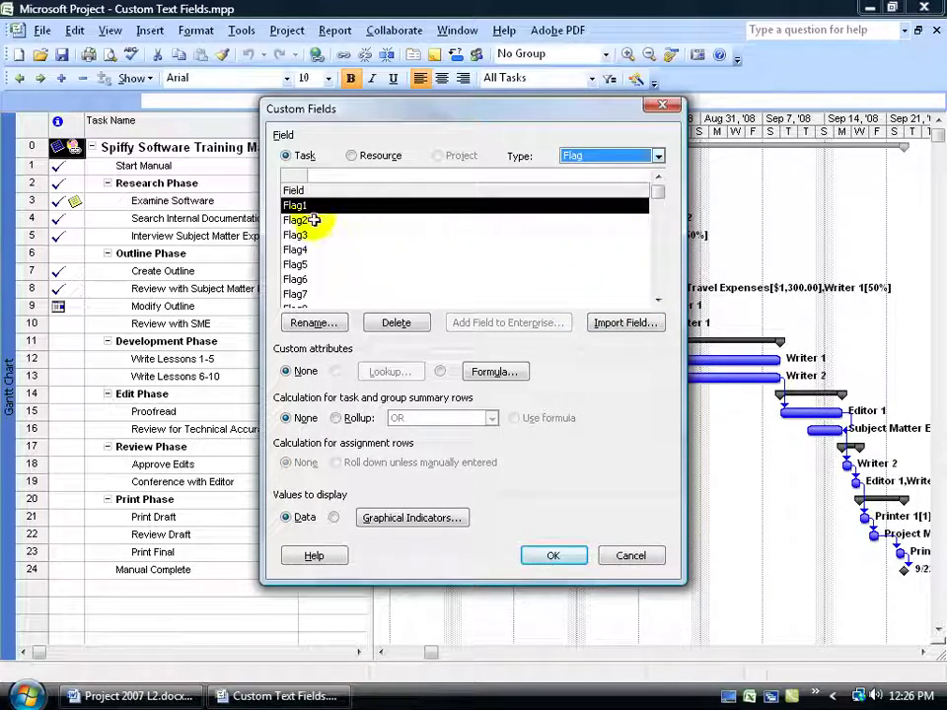
{"action": "left_click", "coordinate": [314, 322]}
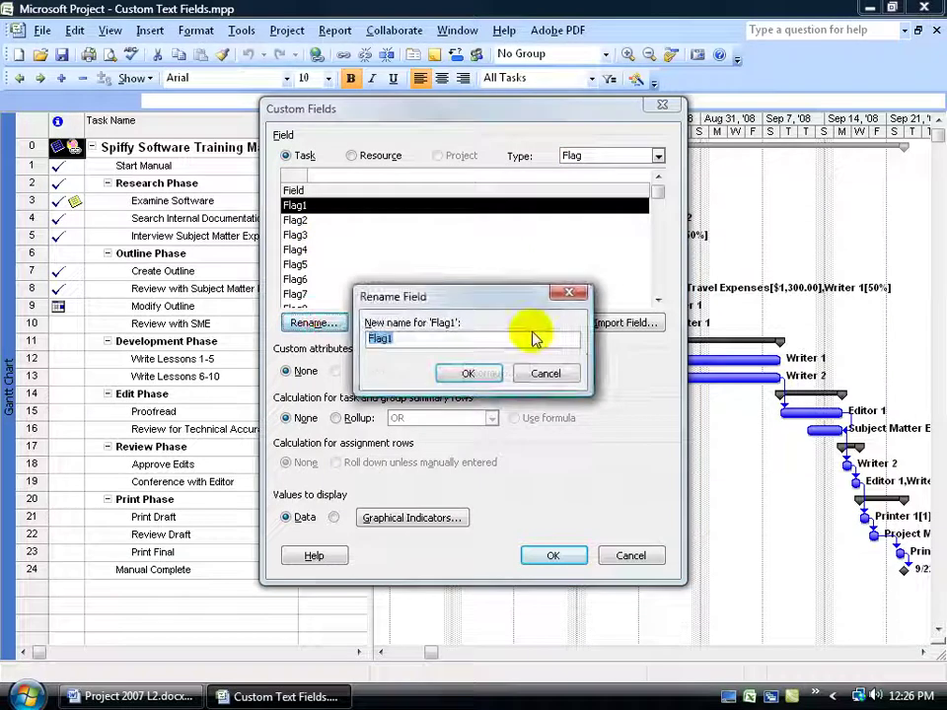
{"action": "type", "text": "Compl"}
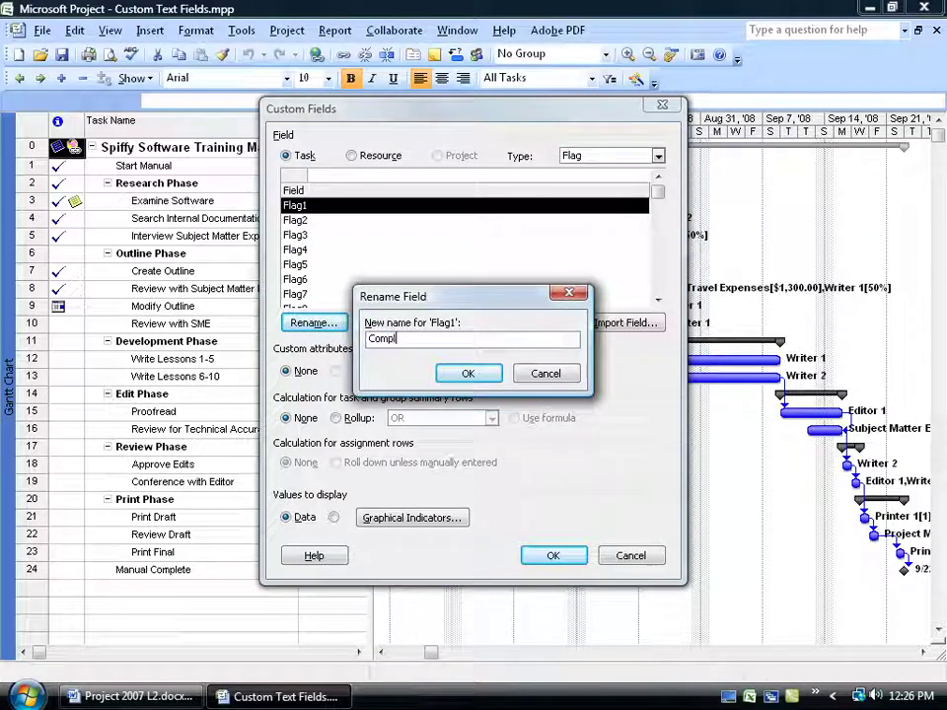
{"action": "type", "text": "eted"}
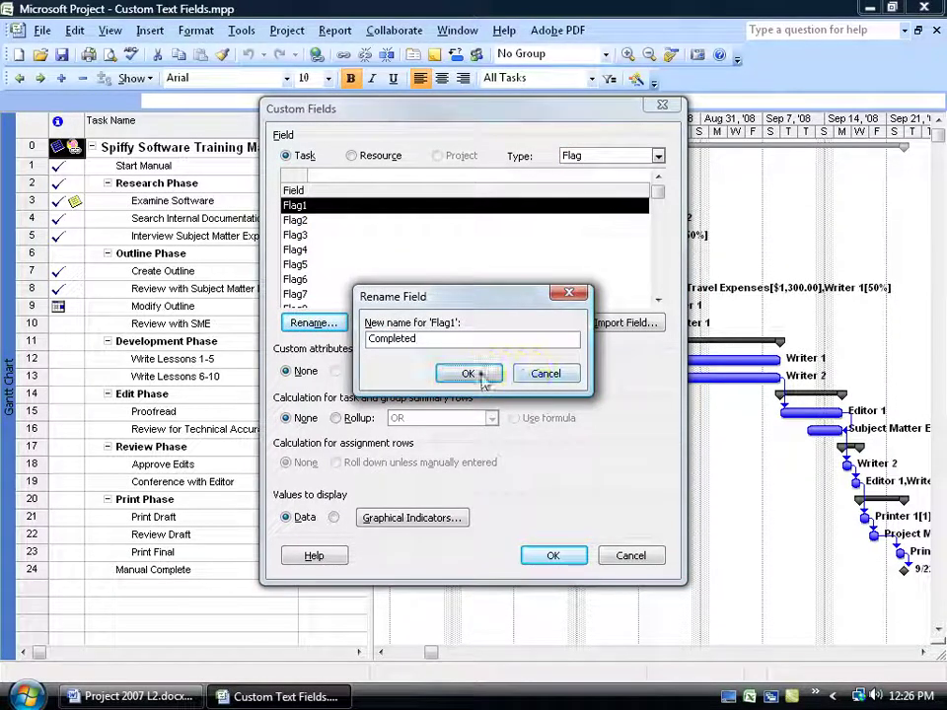
{"action": "left_click", "coordinate": [480, 375]}
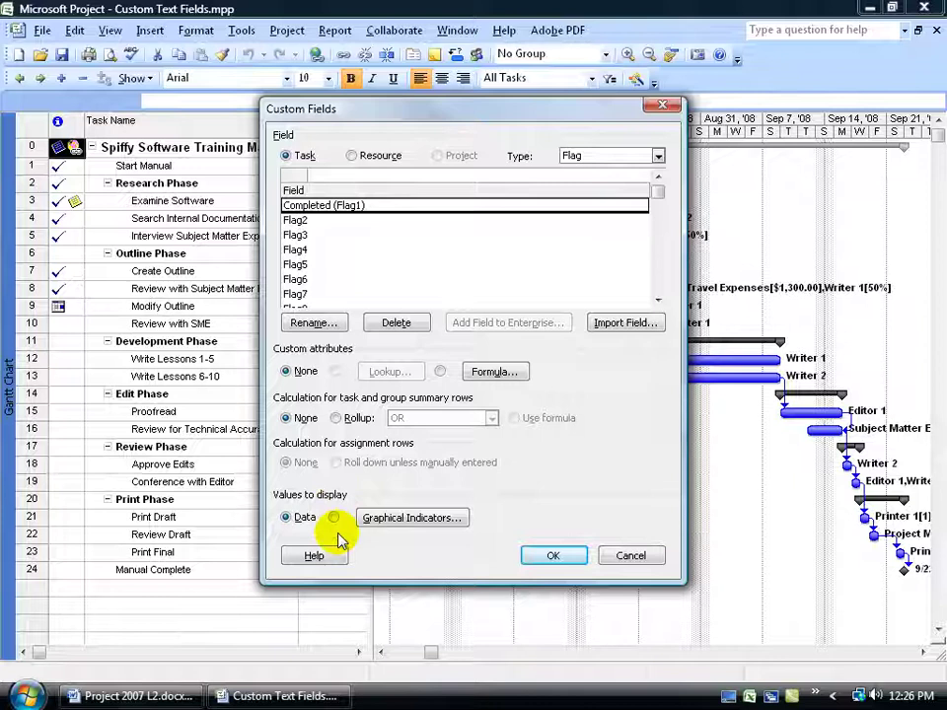
Step: Start graphical indicator criteria for the Completed field's nonsummary rows with a test that equals Yes
{"action": "left_click", "coordinate": [409, 522]}
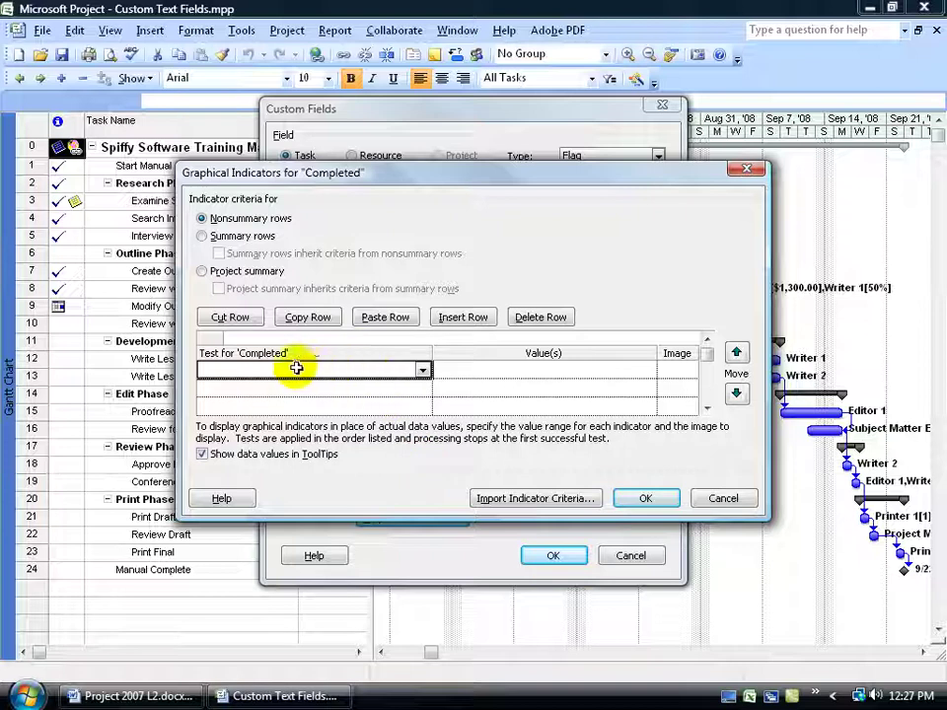
{"action": "left_click", "coordinate": [422, 368]}
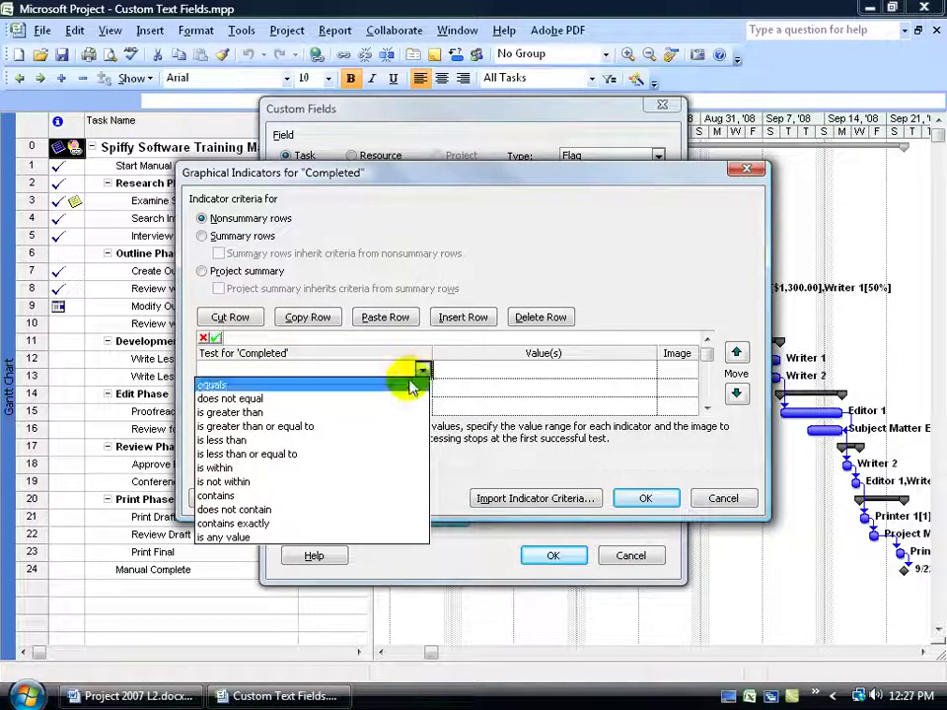
{"action": "left_click", "coordinate": [399, 384]}
{"action": "left_click", "coordinate": [495, 368]}
{"action": "left_click", "coordinate": [495, 367]}
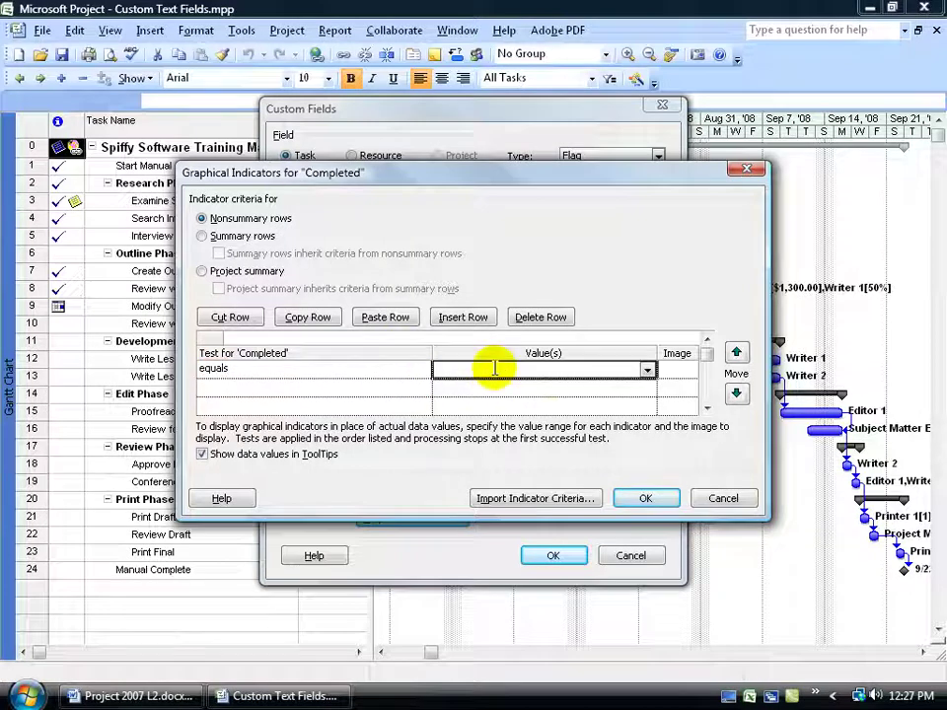
{"action": "left_click", "coordinate": [647, 370]}
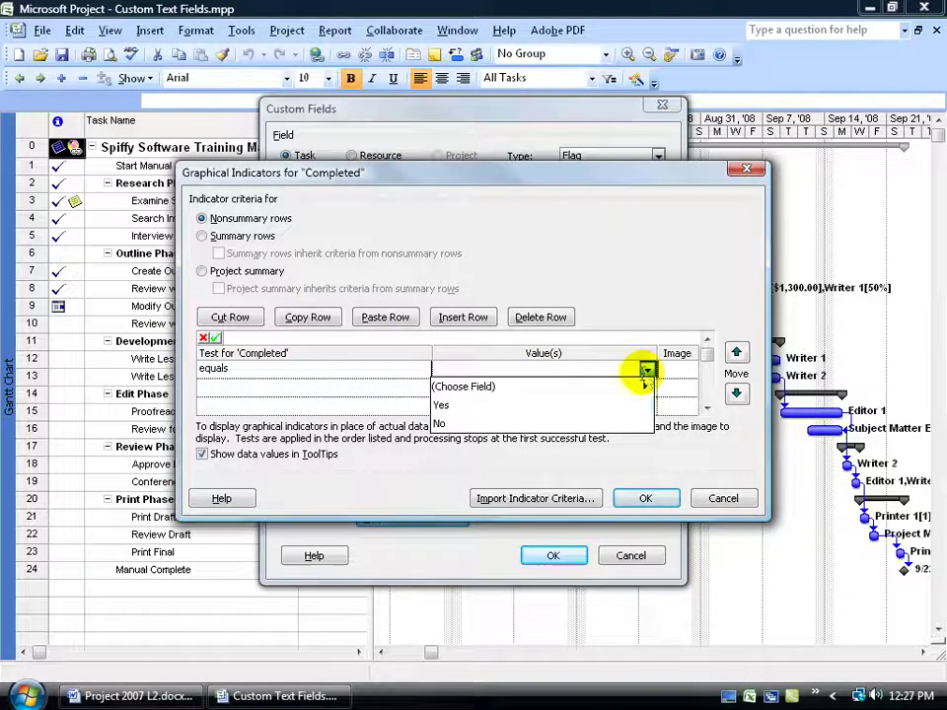
{"action": "left_click", "coordinate": [591, 404]}
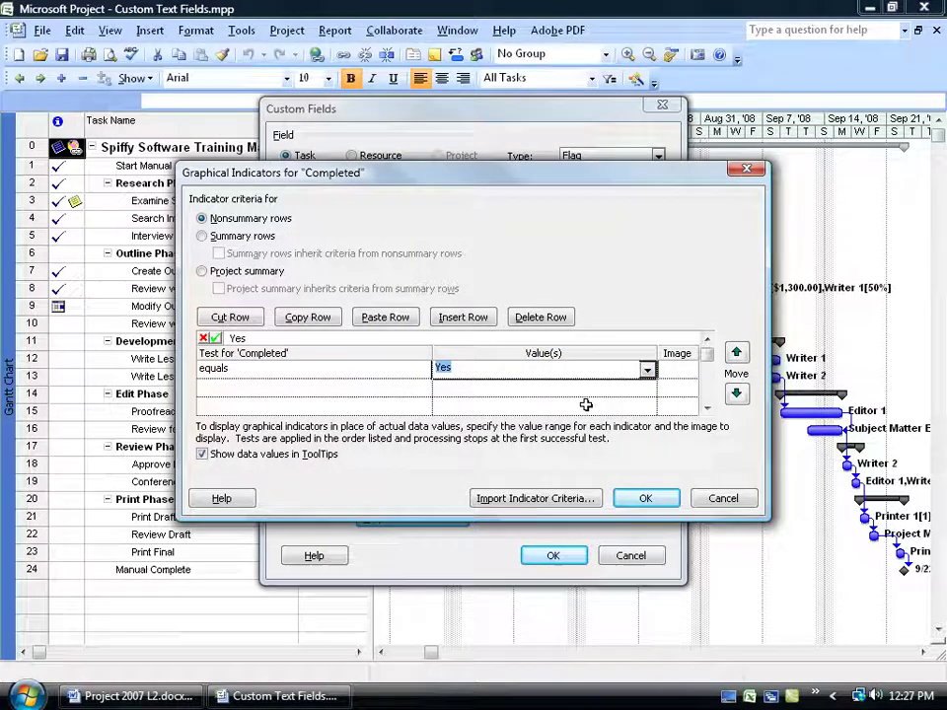
Step: Assign the green smiley face image to the equals Yes test
{"action": "left_click", "coordinate": [680, 369]}
{"action": "left_click", "coordinate": [680, 368]}
{"action": "left_click", "coordinate": [687, 370]}
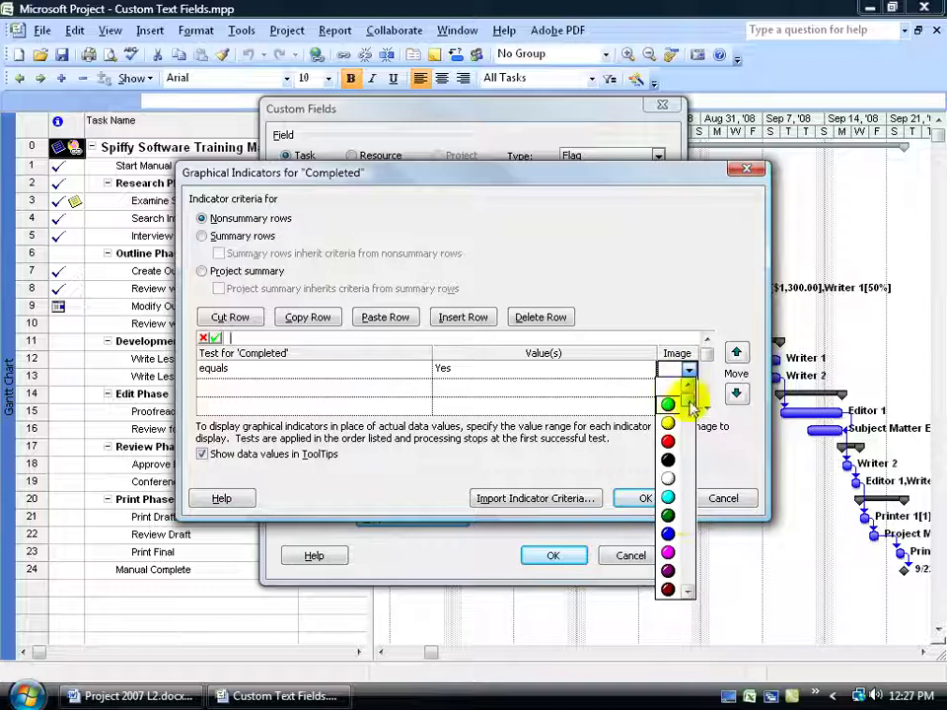
{"action": "left_click", "coordinate": [689, 592]}
{"action": "left_click", "coordinate": [689, 591]}
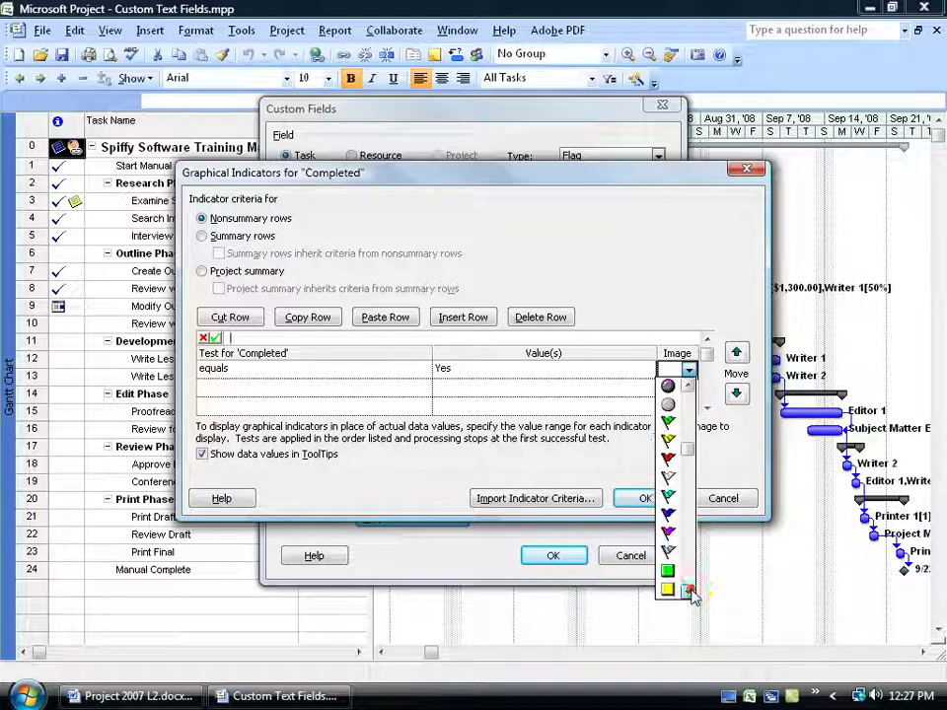
{"action": "left_click", "coordinate": [689, 591]}
{"action": "left_click", "coordinate": [688, 591]}
{"action": "left_click", "coordinate": [689, 592]}
{"action": "left_click", "coordinate": [689, 592]}
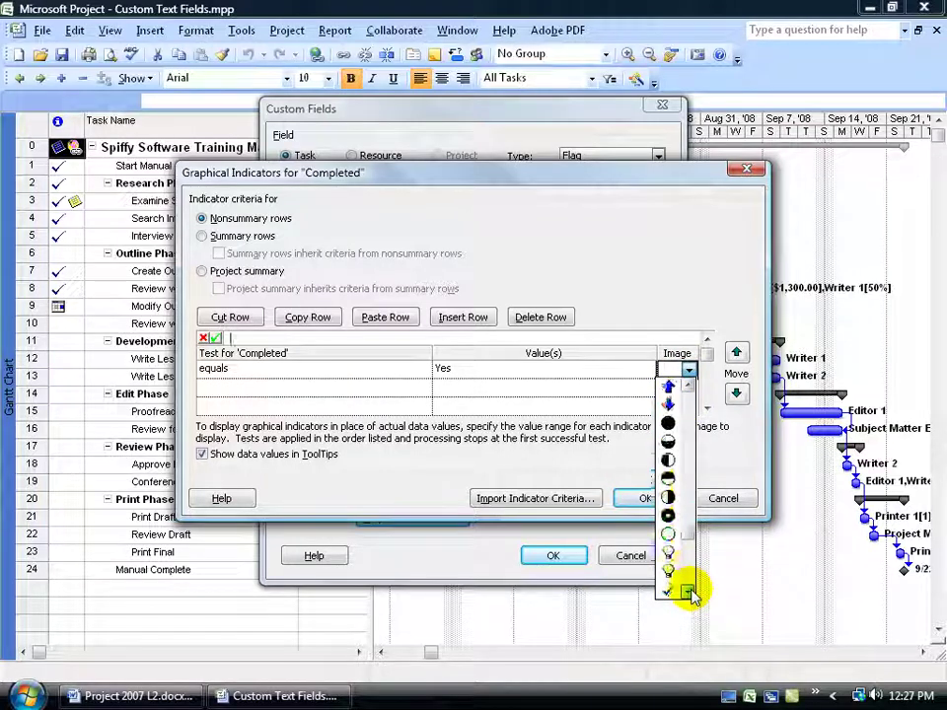
{"action": "left_click", "coordinate": [688, 591]}
{"action": "left_click", "coordinate": [688, 591]}
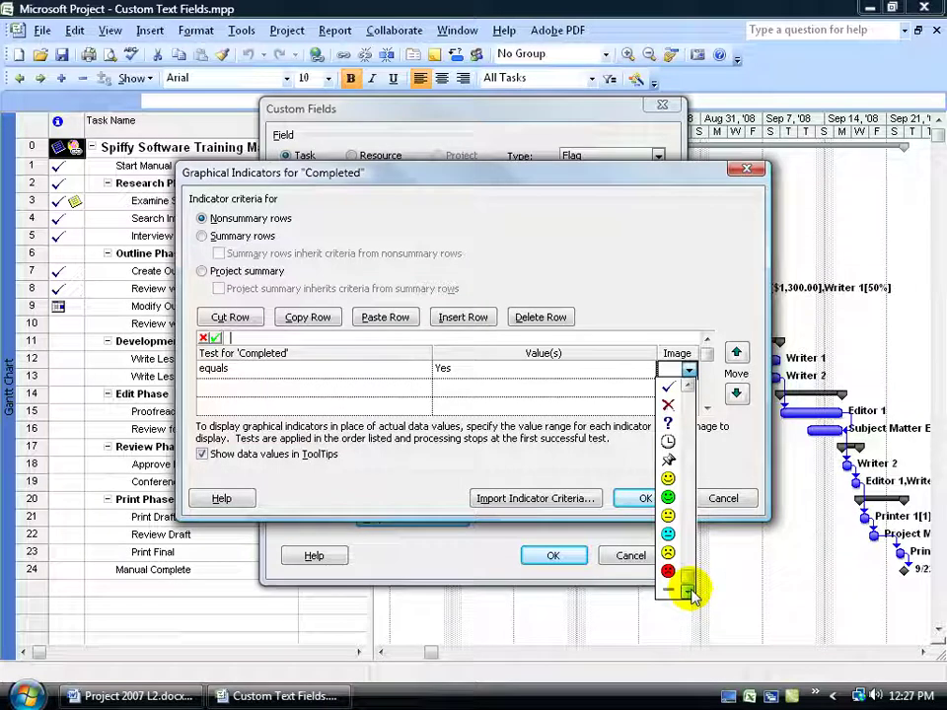
{"action": "left_click", "coordinate": [667, 496]}
Step: Add a second indicator test for the Completed field that equals No
{"action": "left_click", "coordinate": [320, 389]}
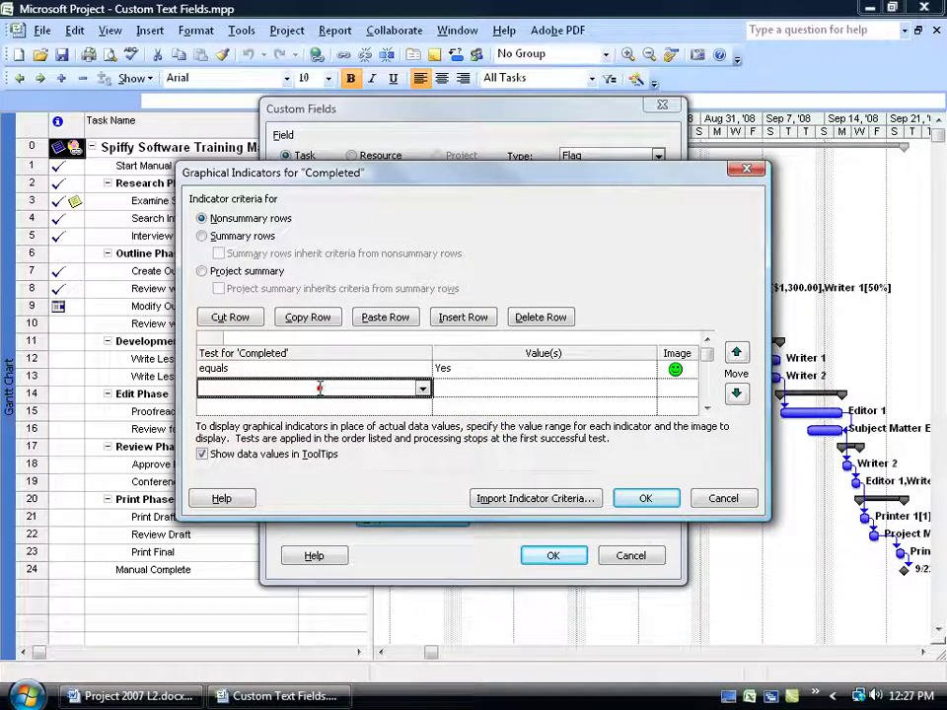
{"action": "left_click", "coordinate": [421, 387]}
{"action": "left_click", "coordinate": [382, 403]}
{"action": "left_click", "coordinate": [487, 390]}
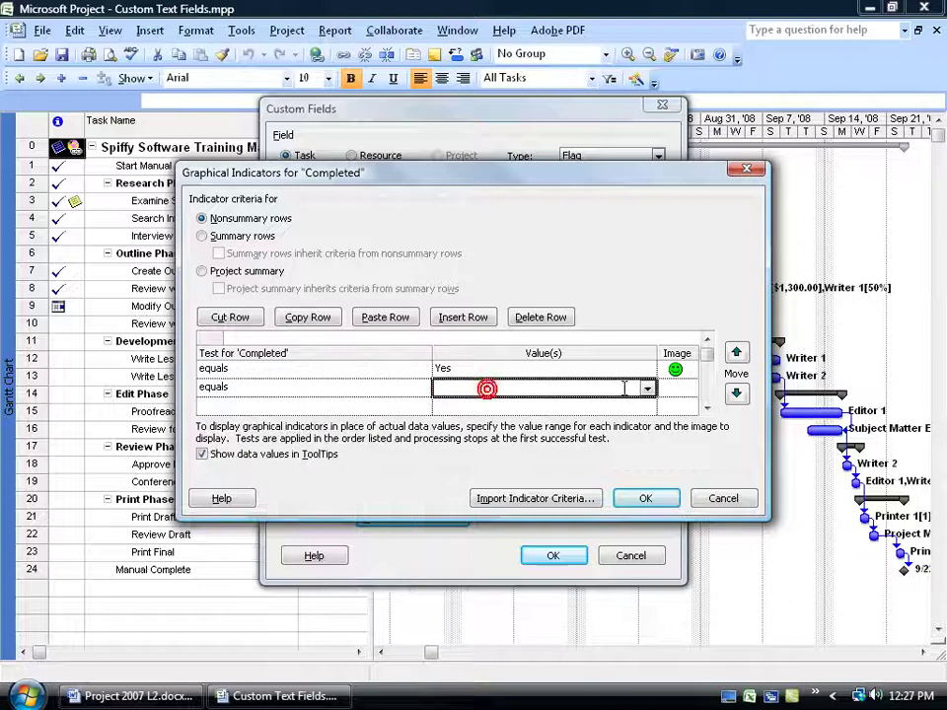
{"action": "left_click", "coordinate": [646, 387]}
{"action": "left_click", "coordinate": [623, 440]}
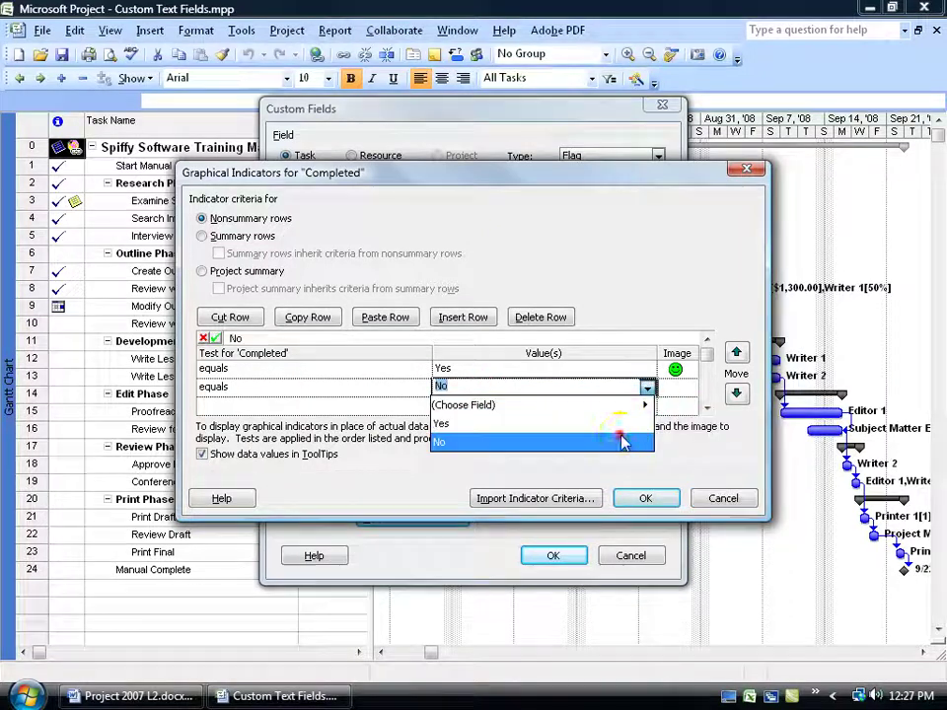
Step: Assign the red frowning face image to the equals No test and accept the indicator and custom field settings
{"action": "left_click", "coordinate": [680, 388]}
{"action": "left_click", "coordinate": [688, 389]}
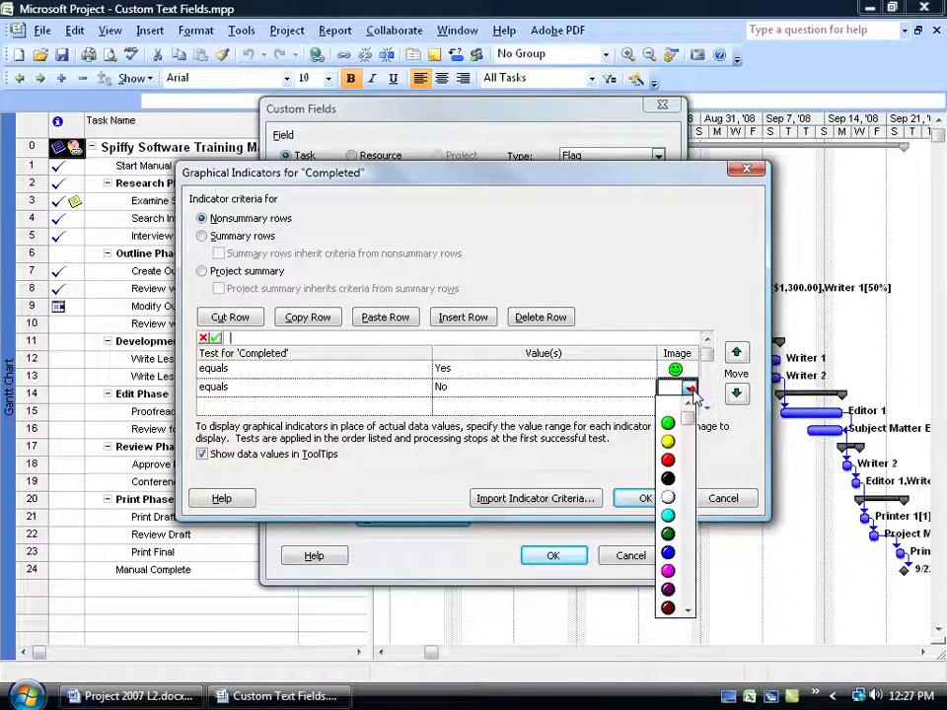
{"action": "left_click_drag", "start_coordinate": [686, 409], "coordinate": [687, 589]}
{"action": "left_click", "coordinate": [669, 589]}
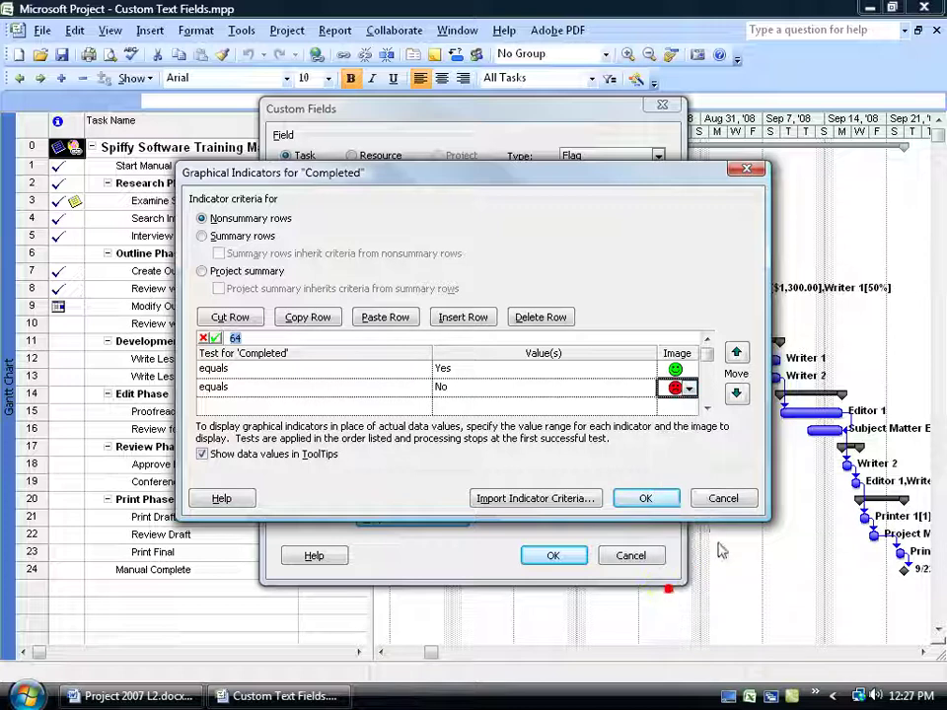
{"action": "left_click", "coordinate": [646, 499]}
{"action": "left_click", "coordinate": [554, 552]}
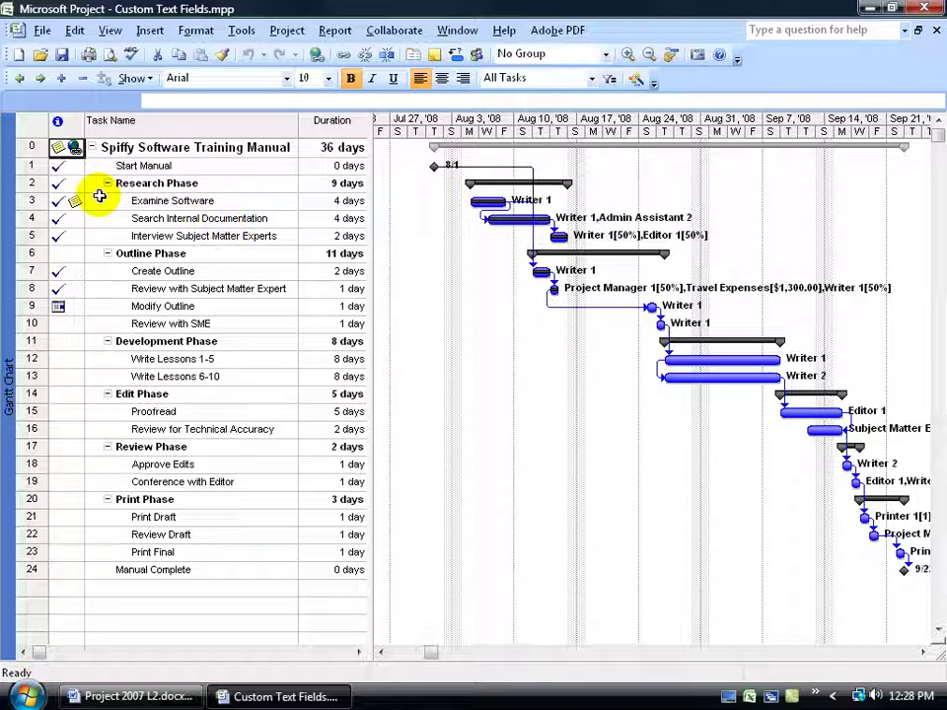
Step: Insert a column for the Flag1 (Completed) field in front of the Task Name column
{"action": "right_click", "coordinate": [113, 122]}
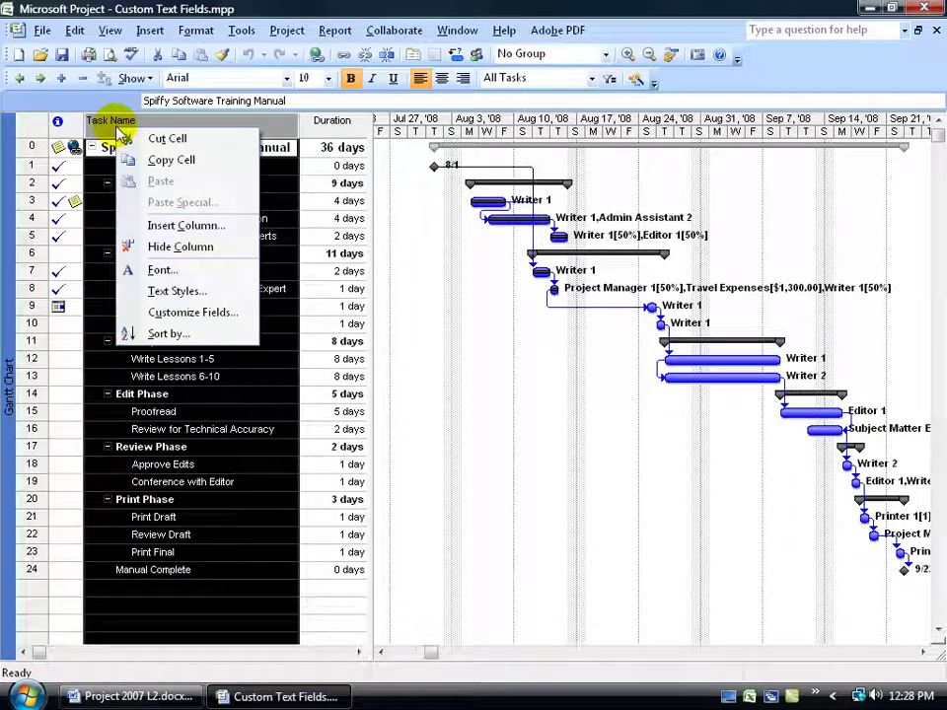
{"action": "left_click", "coordinate": [158, 225]}
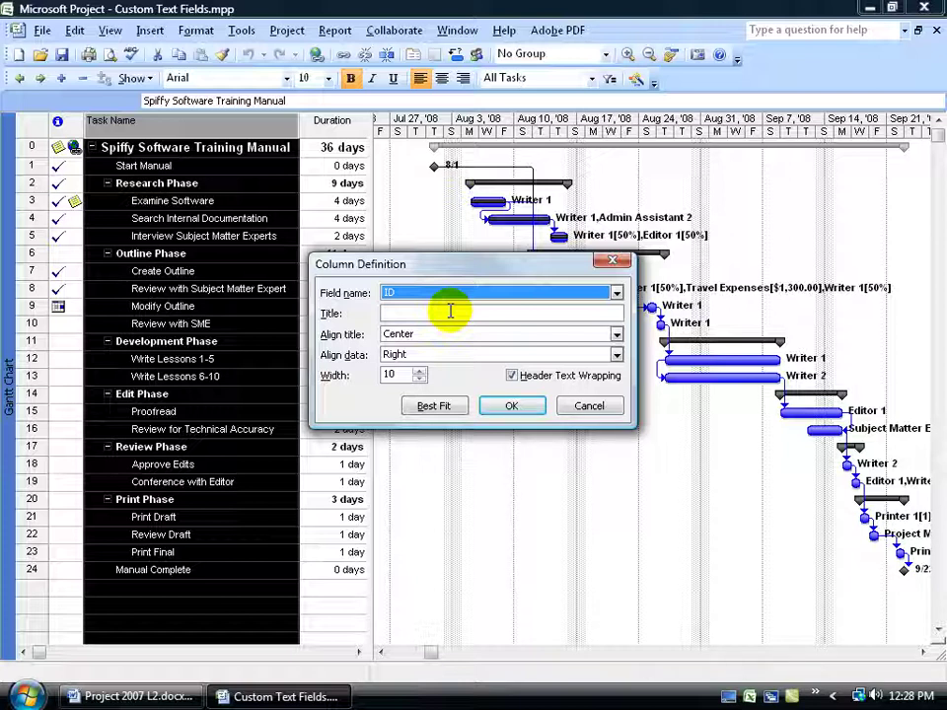
{"action": "type", "text": "c"}
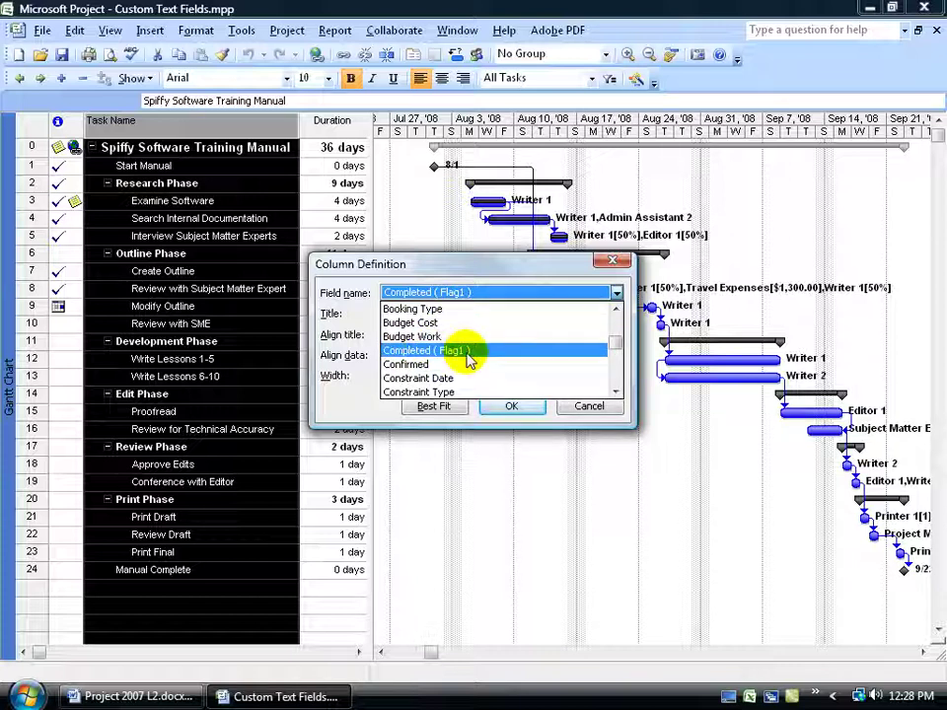
{"action": "type", "text": "f"}
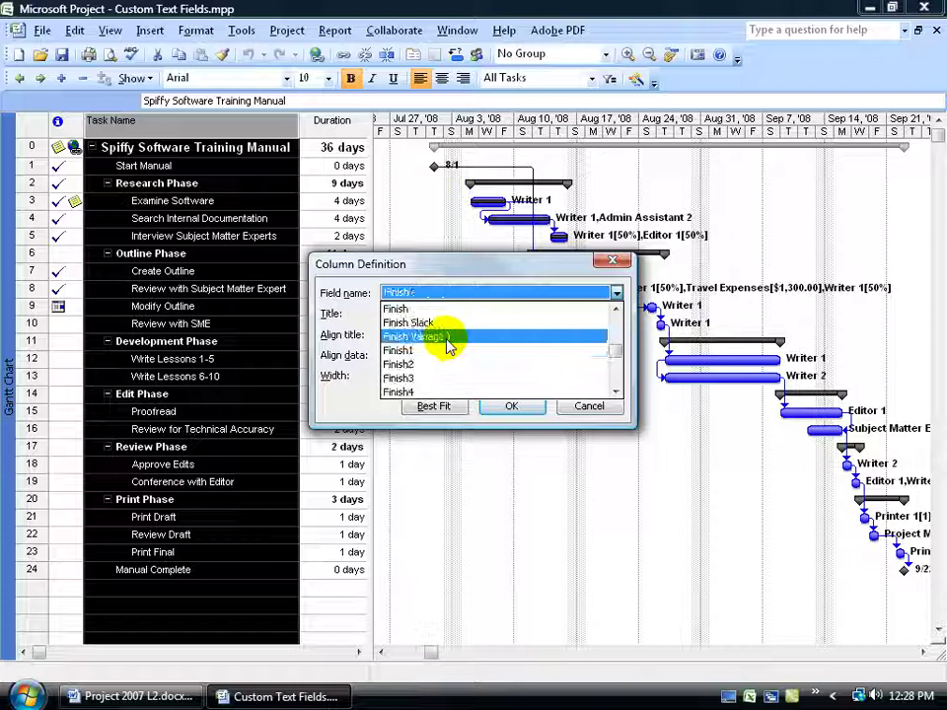
{"action": "left_click", "coordinate": [614, 393]}
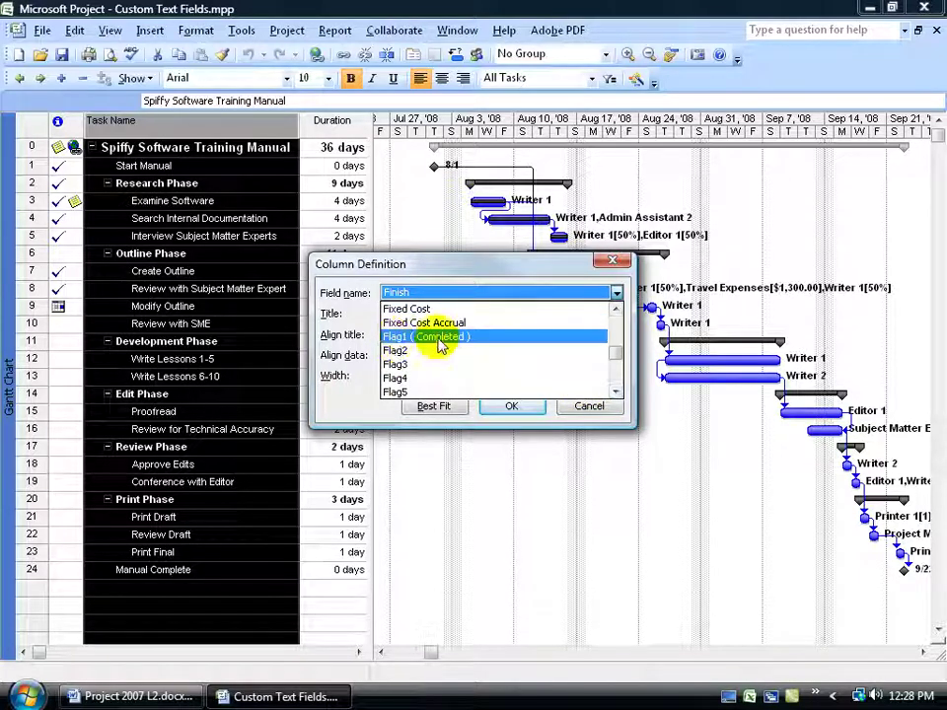
{"action": "left_click", "coordinate": [439, 338]}
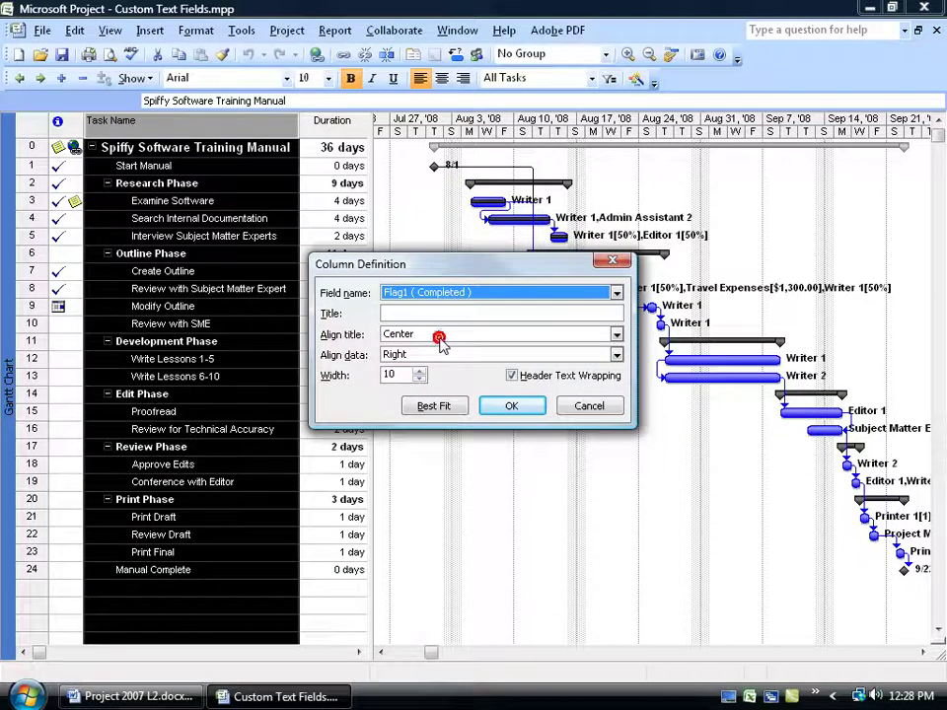
{"action": "left_click", "coordinate": [512, 405]}
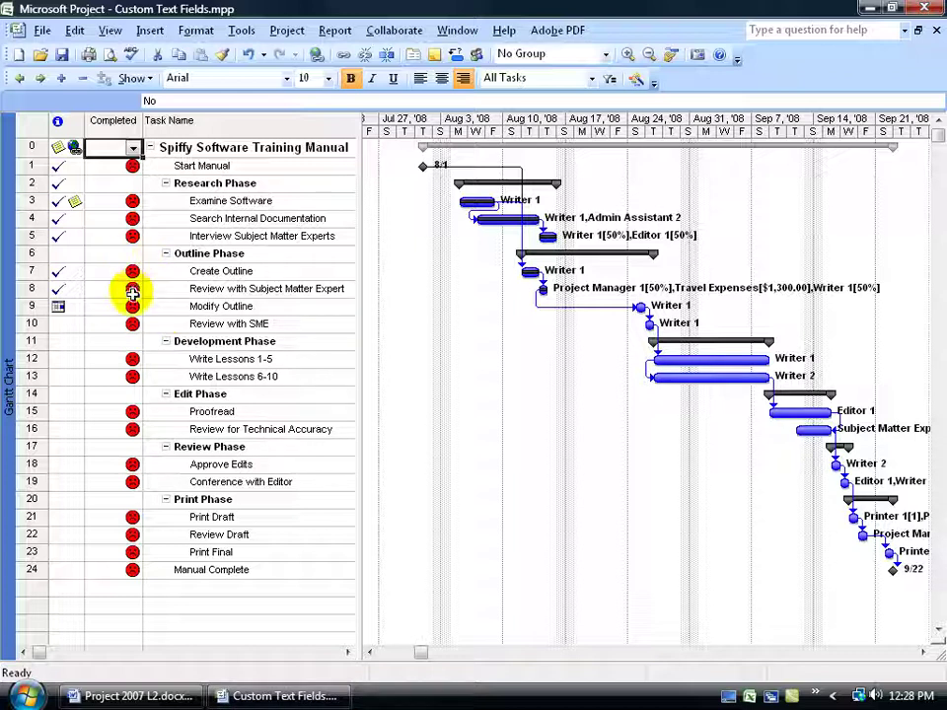
Step: Set the Completed field to Yes for the Start Manual and Examine Software tasks
{"action": "left_click", "coordinate": [127, 164]}
{"action": "left_click", "coordinate": [133, 166]}
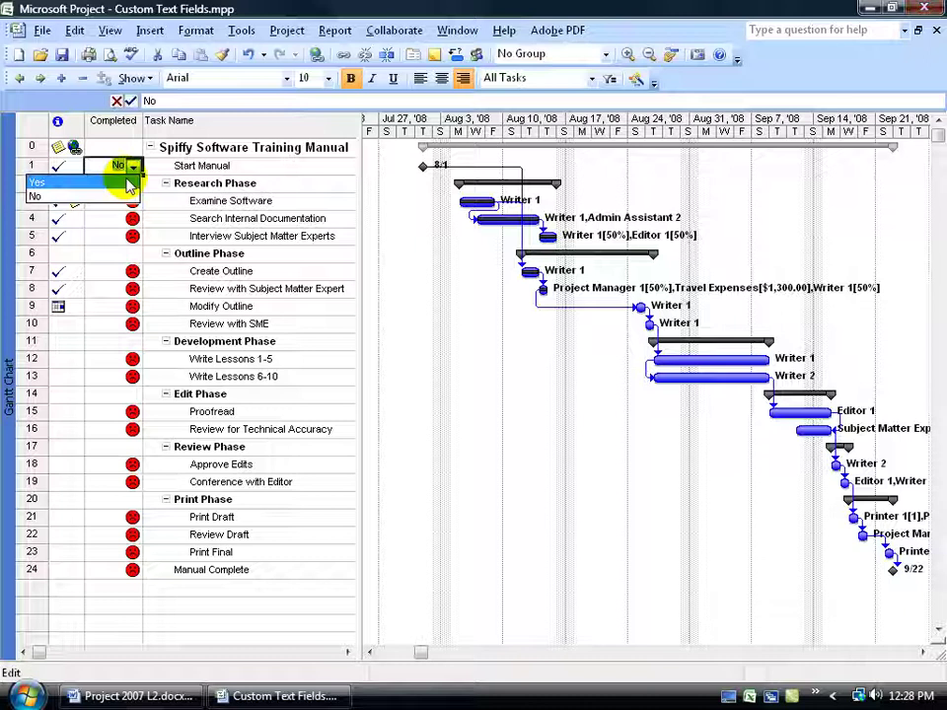
{"action": "left_click", "coordinate": [117, 181]}
{"action": "left_click", "coordinate": [127, 201]}
{"action": "left_click", "coordinate": [133, 200]}
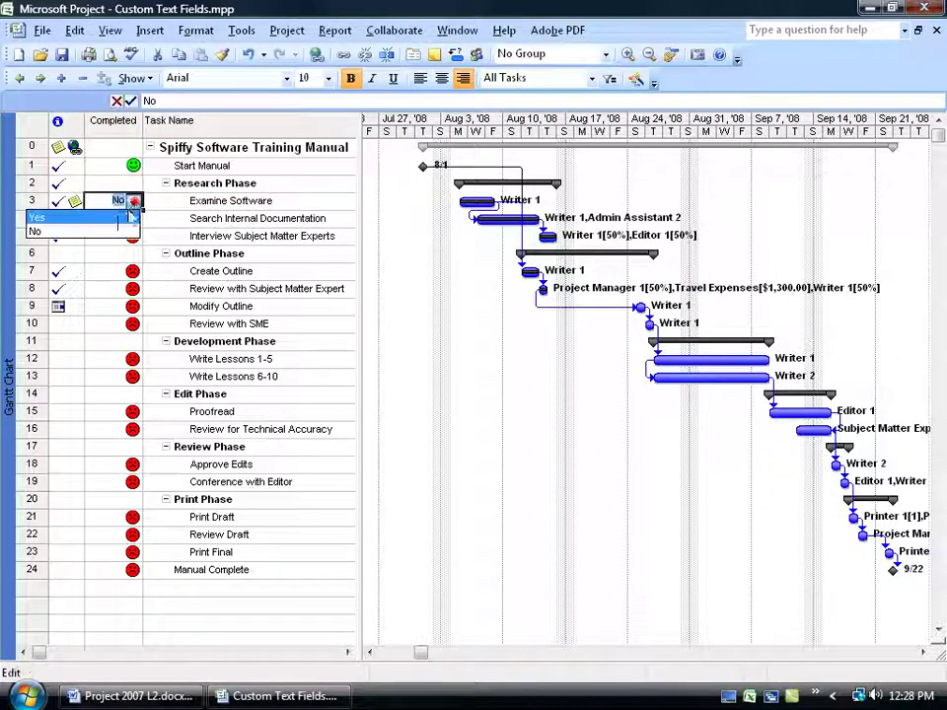
{"action": "left_click", "coordinate": [115, 215]}
Step: Mark the Create Outline and Write Lessons 1-5 tasks as Yes in the Completed column
{"action": "left_click", "coordinate": [126, 271]}
{"action": "left_click", "coordinate": [133, 272]}
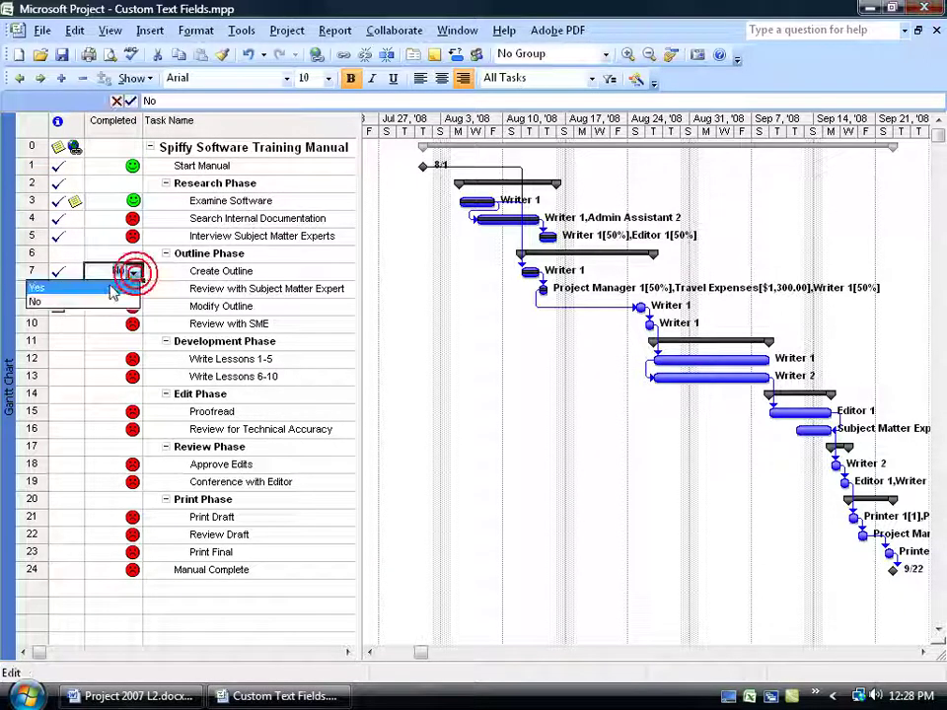
{"action": "left_click", "coordinate": [107, 285]}
{"action": "left_click", "coordinate": [127, 359]}
{"action": "left_click", "coordinate": [133, 359]}
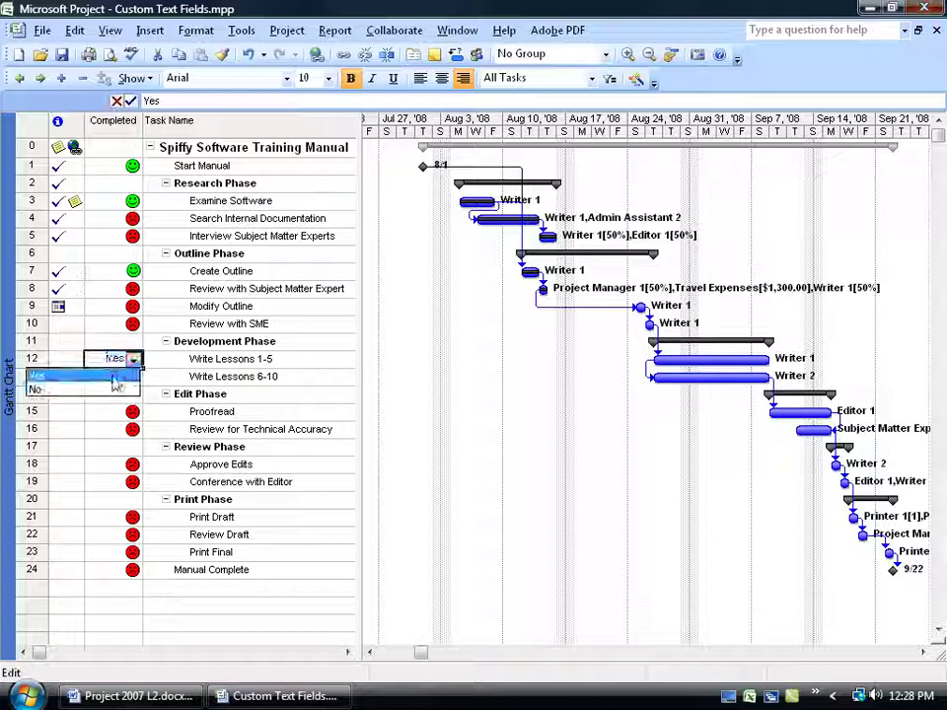
{"action": "left_click", "coordinate": [111, 375]}
{"action": "left_click", "coordinate": [202, 378]}
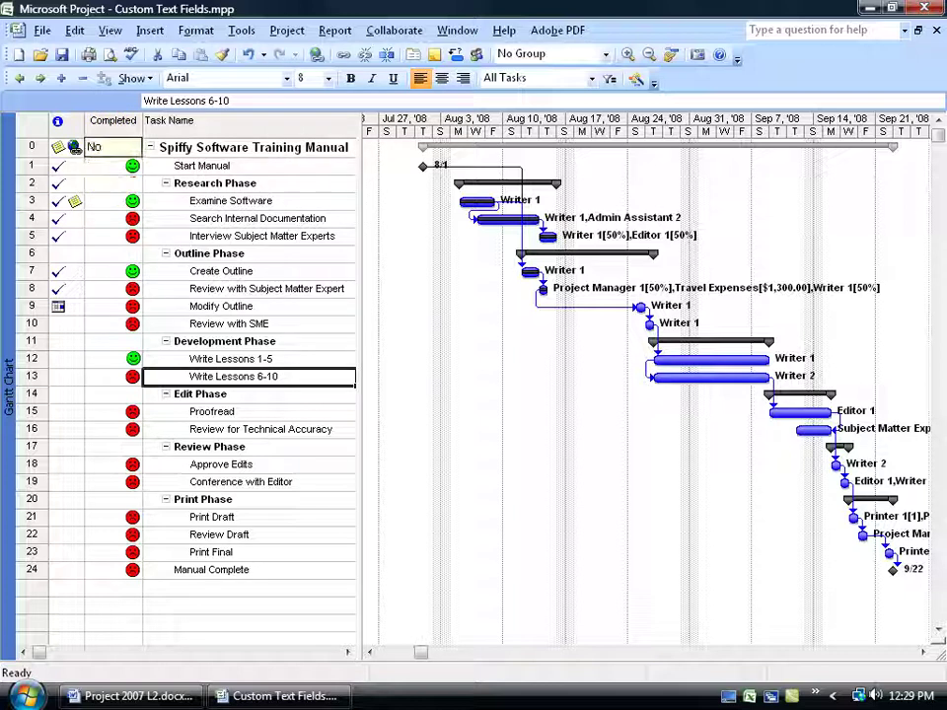
Step: Delete the Completed (Flag1) custom task field of type Flag and accept the custom fields settings
{"action": "left_click", "coordinate": [241, 30]}
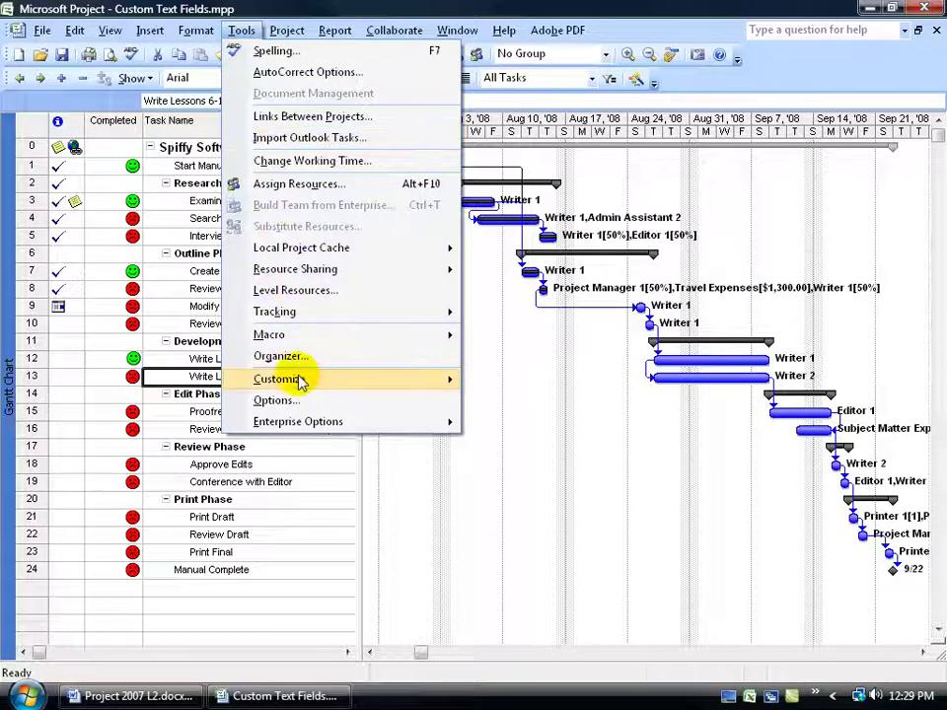
{"action": "mouse_move", "coordinate": [298, 380]}
{"action": "left_click", "coordinate": [507, 399]}
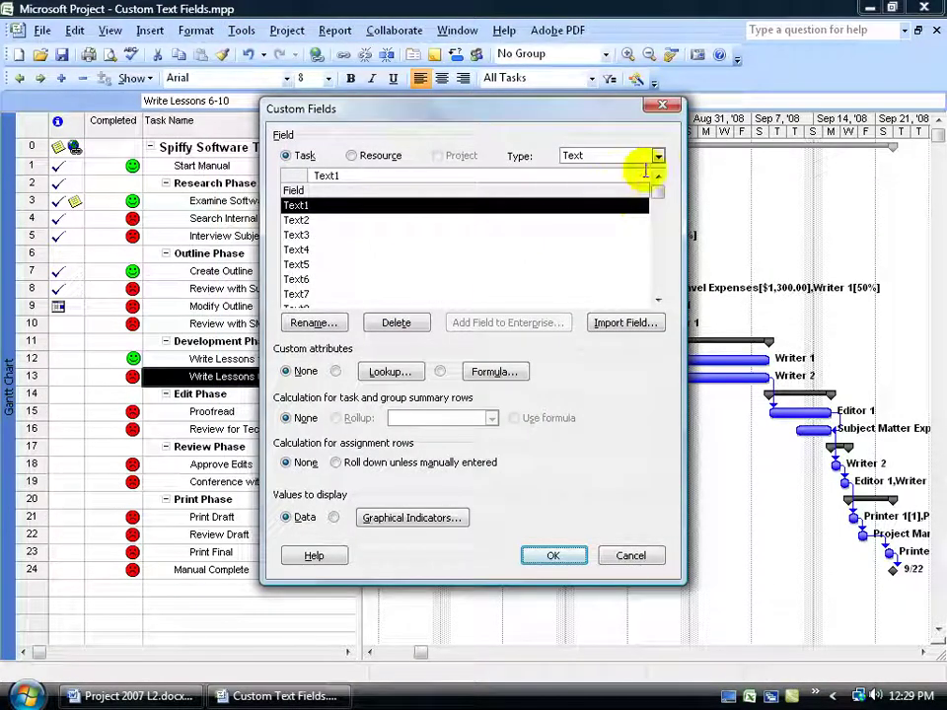
{"action": "left_click", "coordinate": [657, 157]}
{"action": "left_click", "coordinate": [628, 236]}
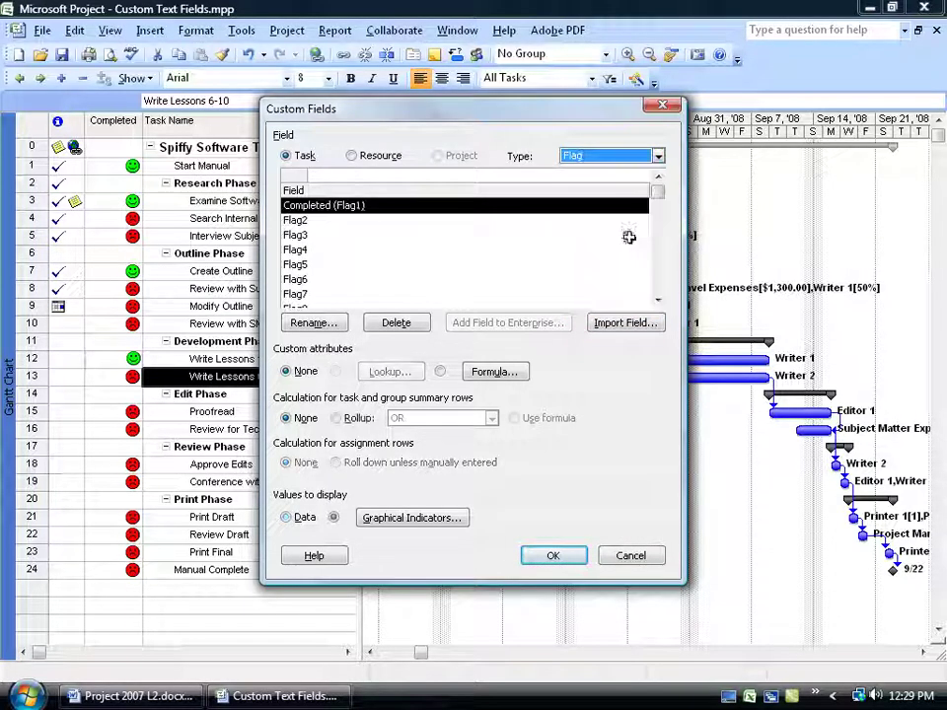
{"action": "left_click", "coordinate": [393, 322]}
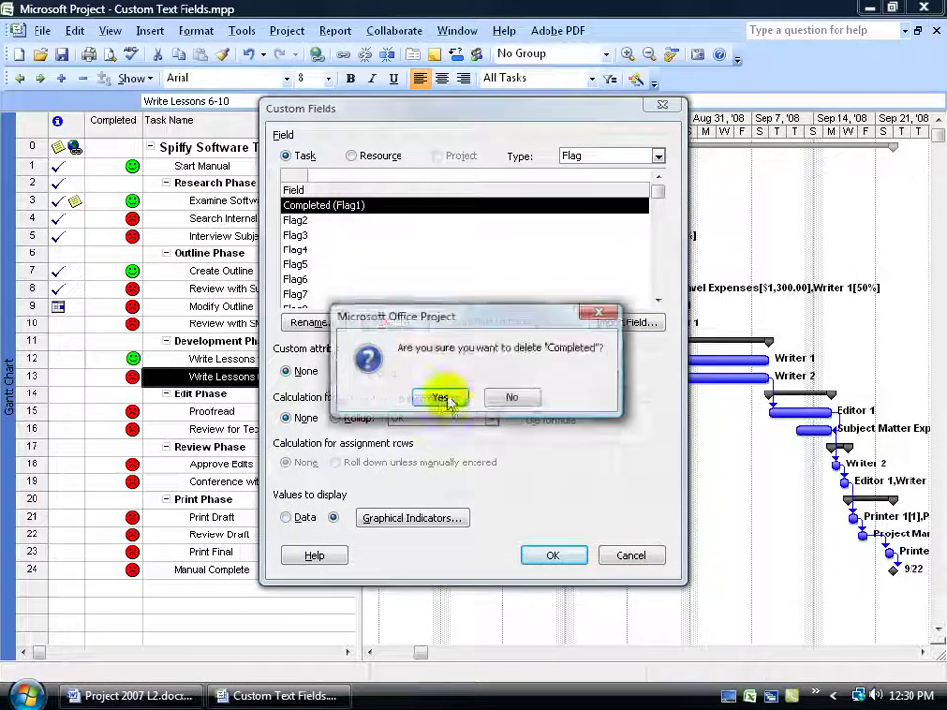
{"action": "left_click", "coordinate": [441, 397]}
{"action": "left_click", "coordinate": [555, 553]}
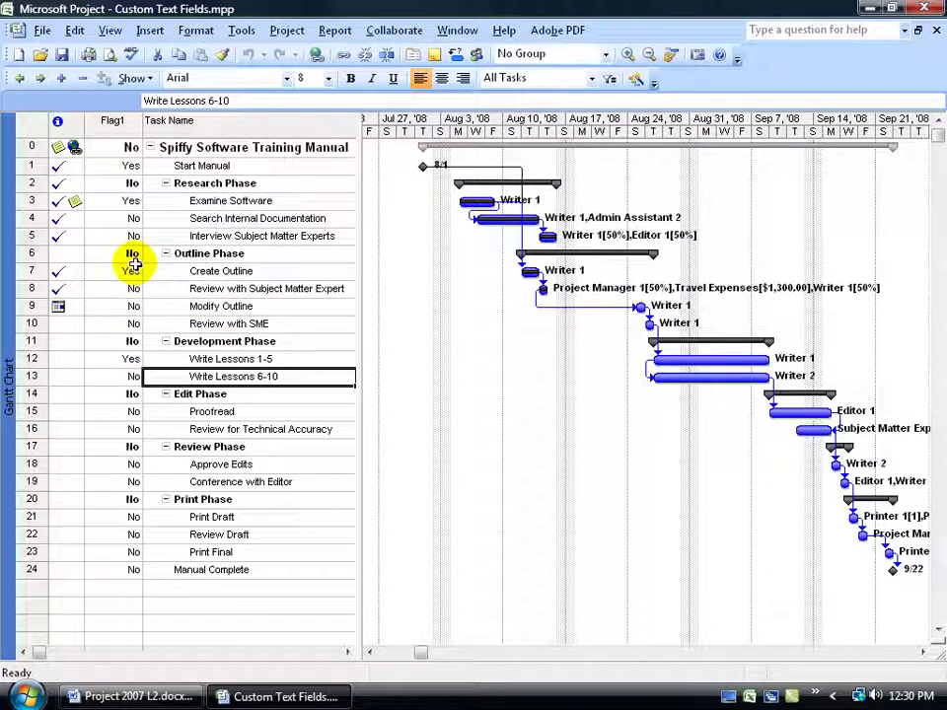
Step: Hide the Flag1 column in the Gantt Chart table
{"action": "right_click", "coordinate": [113, 125]}
{"action": "left_click", "coordinate": [181, 250]}
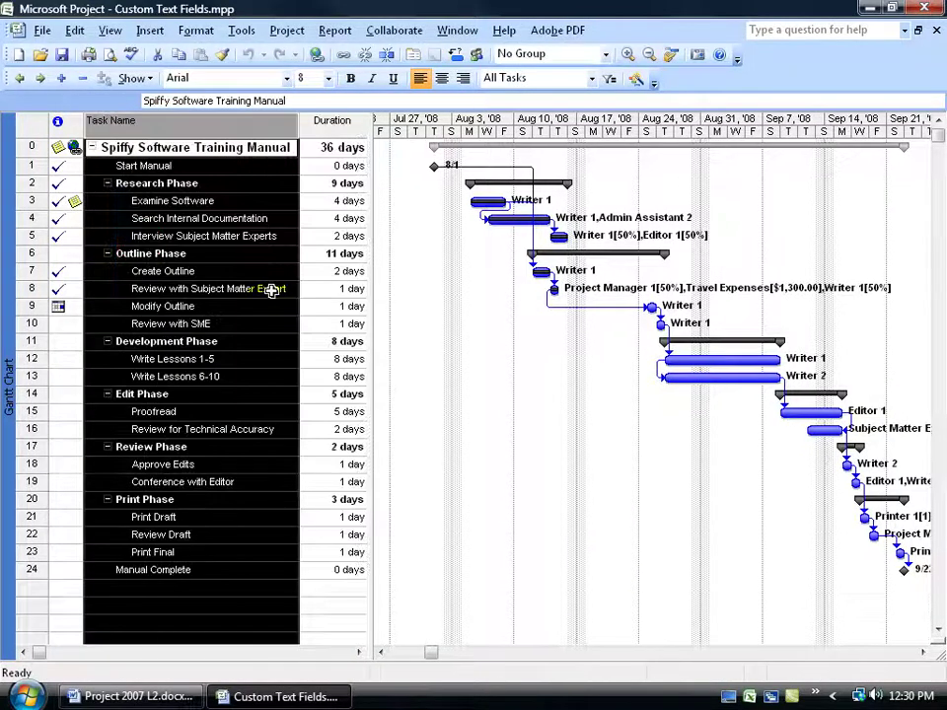